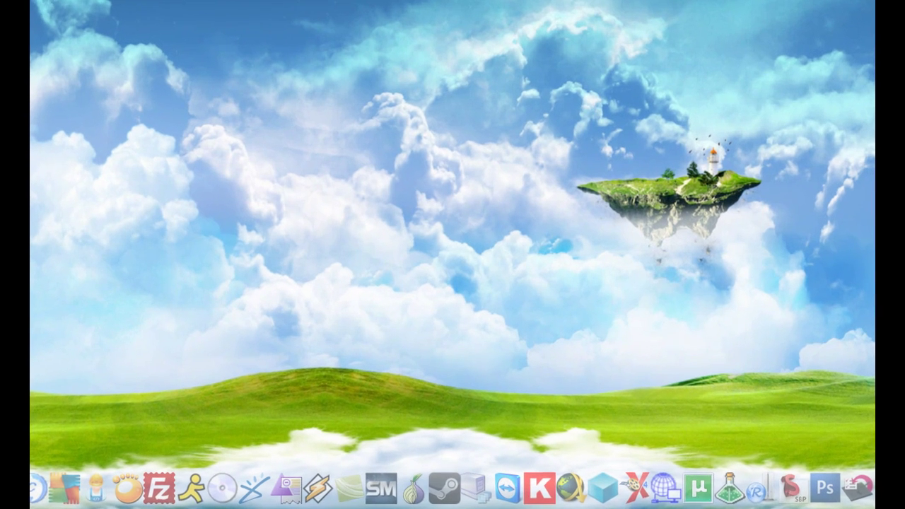
Open the localhost WordPress site from WampServer and activate the BuddyPress plugin in its site admin.
{"action": "left_click", "coordinate": [658, 497]}
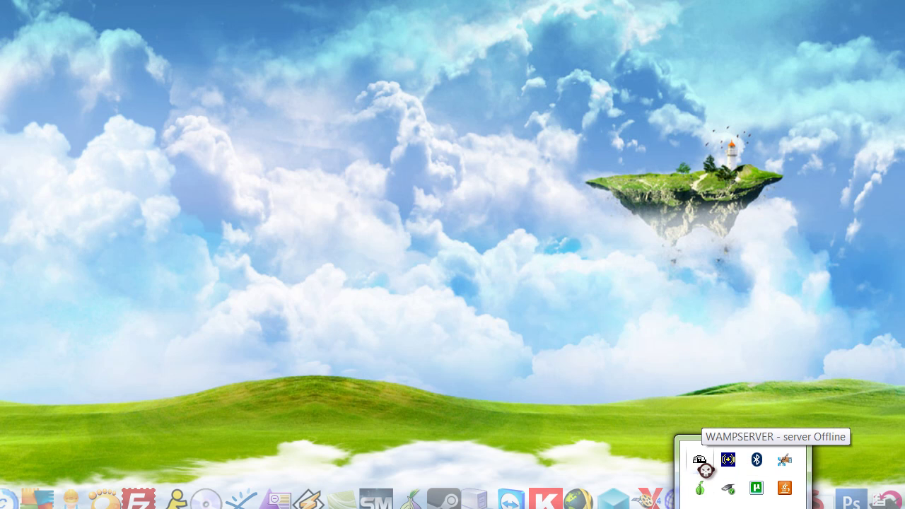
{"action": "left_click", "coordinate": [703, 463]}
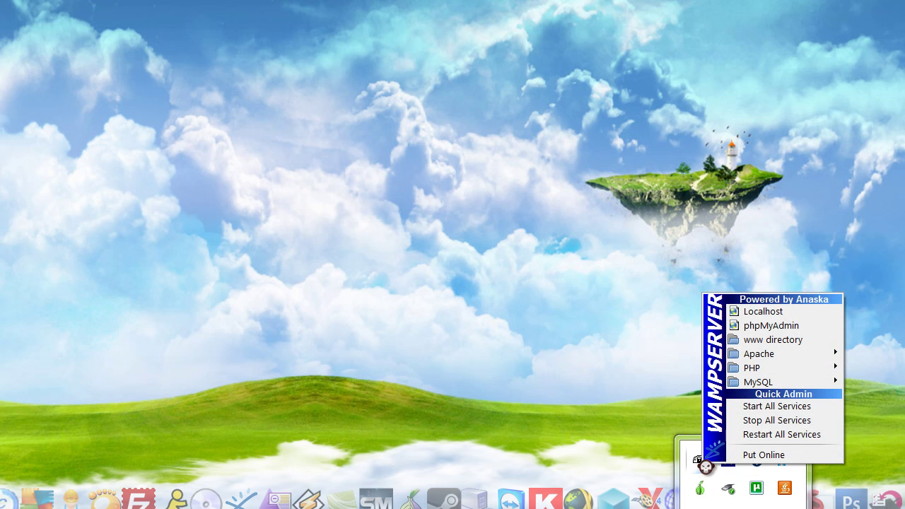
{"action": "left_click", "coordinate": [763, 311]}
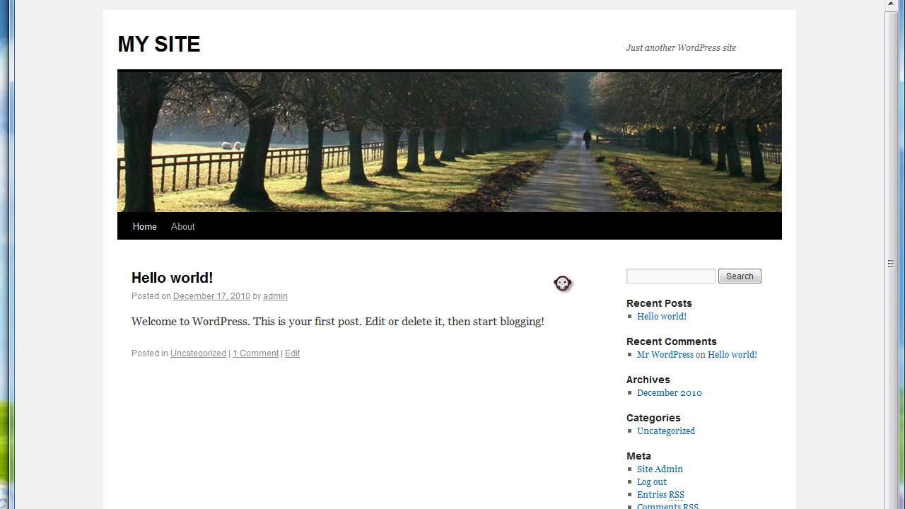
{"action": "left_click", "coordinate": [659, 468]}
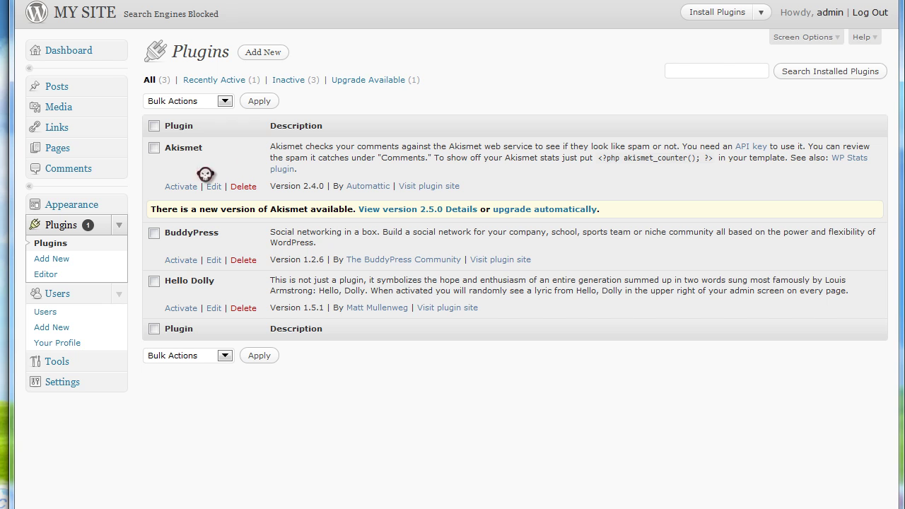
{"action": "left_click", "coordinate": [180, 260]}
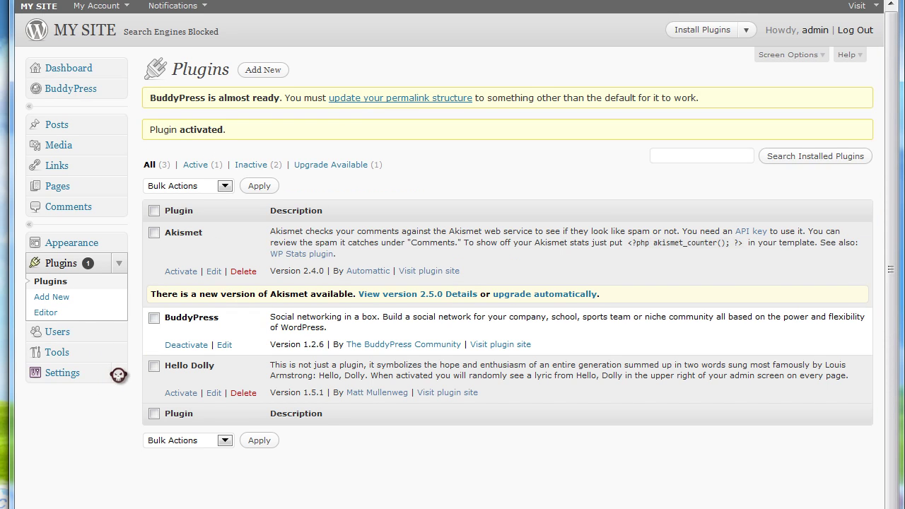
Set the site's permalinks to the custom structure /%postname%/ and save the change.
{"action": "left_click", "coordinate": [118, 375]}
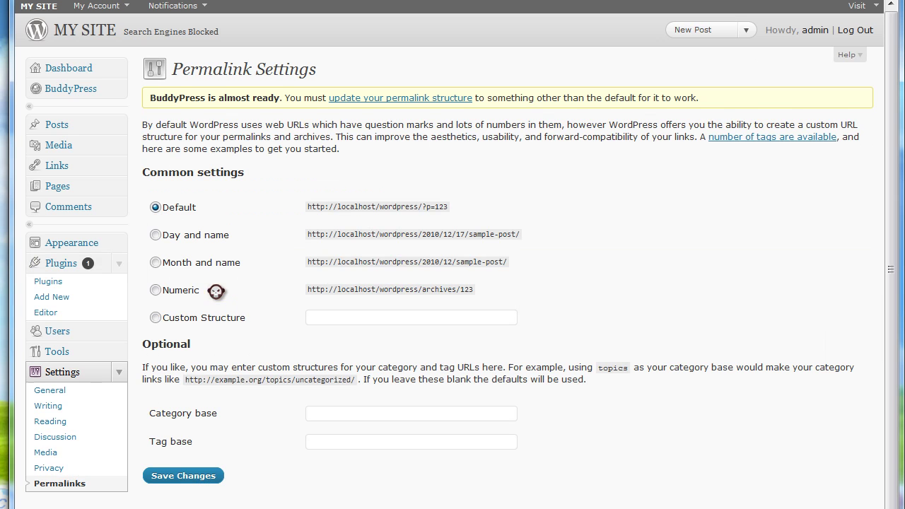
{"action": "left_click", "coordinate": [182, 238]}
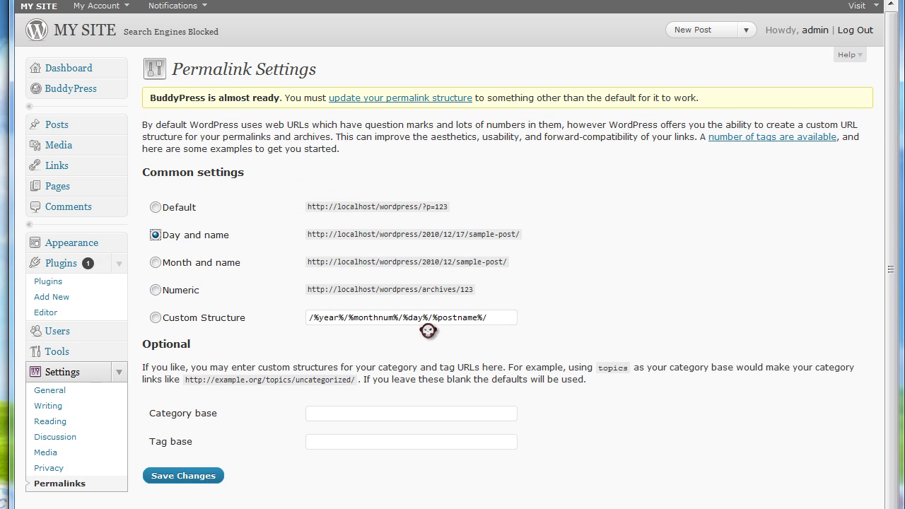
{"action": "left_click_drag", "start_coordinate": [430, 317], "coordinate": [309, 318]}
{"action": "key", "text": "BackSpace"}
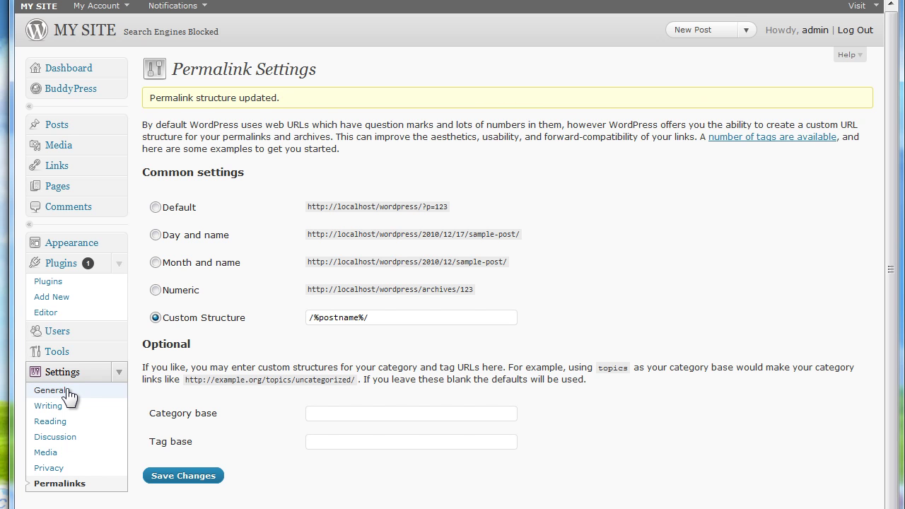
Enable the "Anyone can register" membership option in the general settings and save it.
{"action": "left_click", "coordinate": [53, 391]}
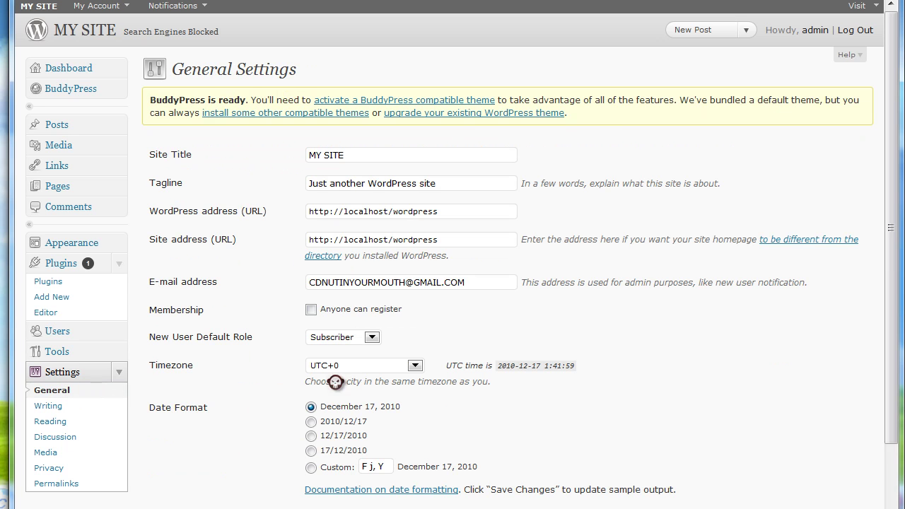
{"action": "left_click", "coordinate": [312, 311]}
{"action": "scroll", "coordinate": [283, 396], "scroll_direction": "down", "scroll_amount": 3}
{"action": "left_click", "coordinate": [185, 500]}
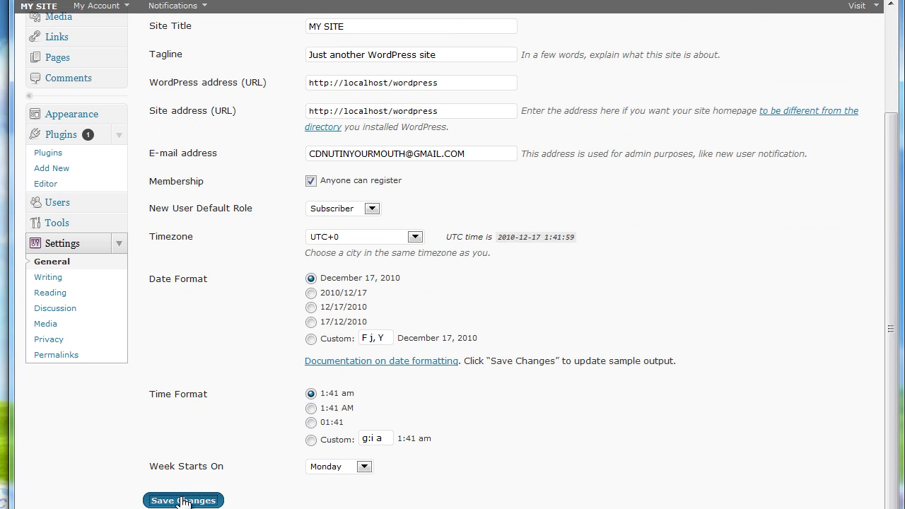
{"action": "scroll", "coordinate": [166, 358], "scroll_direction": "up", "scroll_amount": 3}
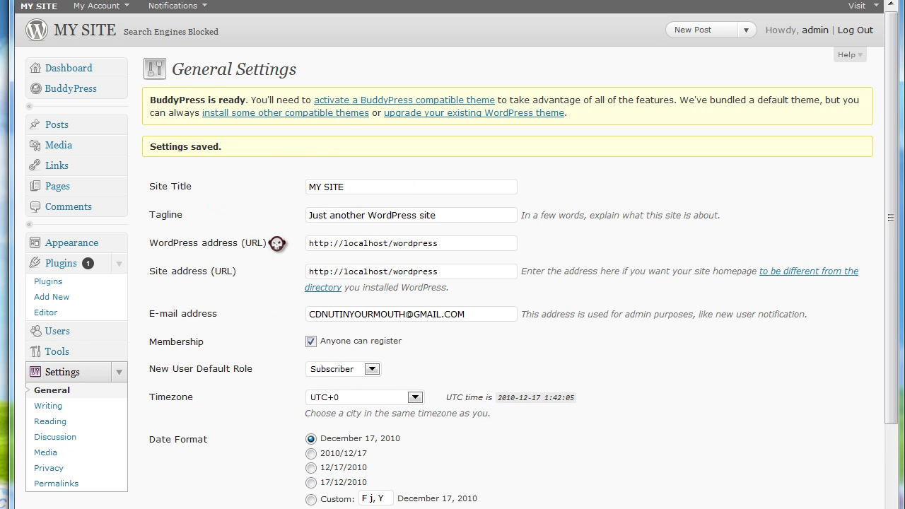
Activate the BuddyPress Default 1.2.6 theme and view the site's home page.
{"action": "scroll", "coordinate": [251, 424], "scroll_direction": "down", "scroll_amount": 2}
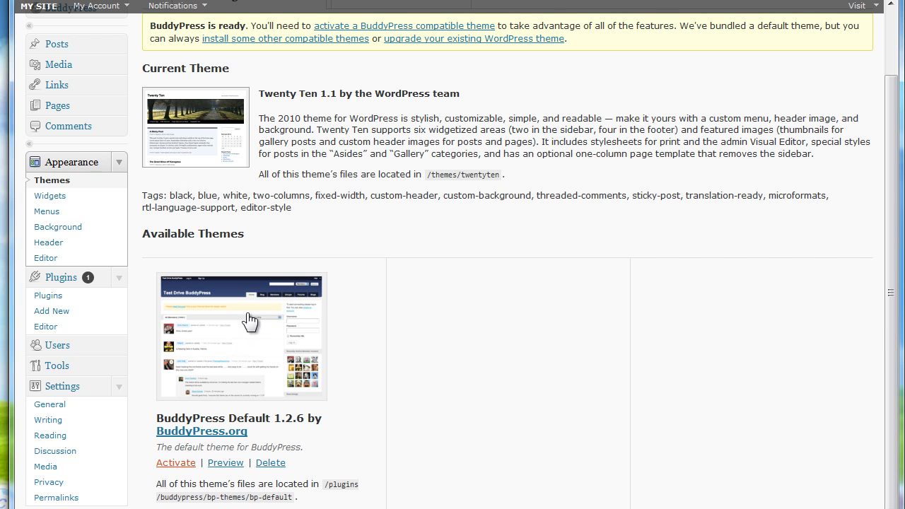
{"action": "scroll", "coordinate": [221, 251], "scroll_direction": "up", "scroll_amount": 2}
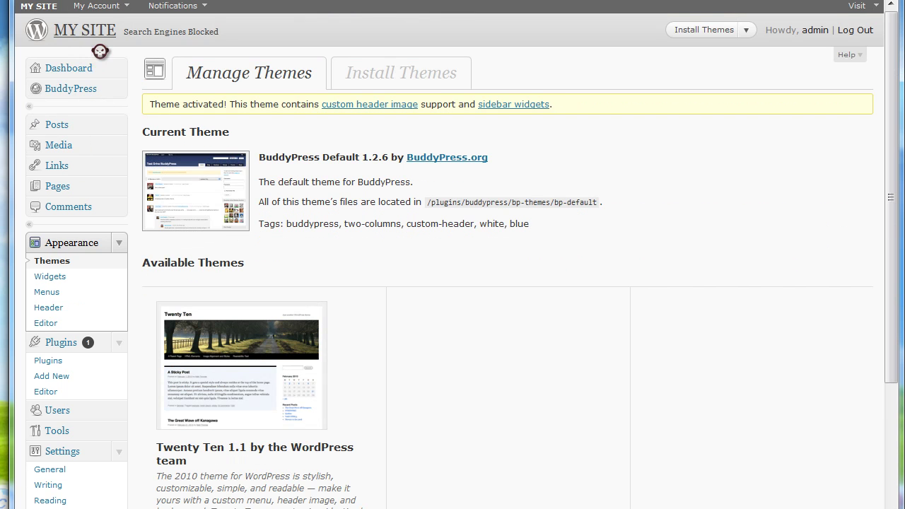
{"action": "left_click", "coordinate": [228, 160]}
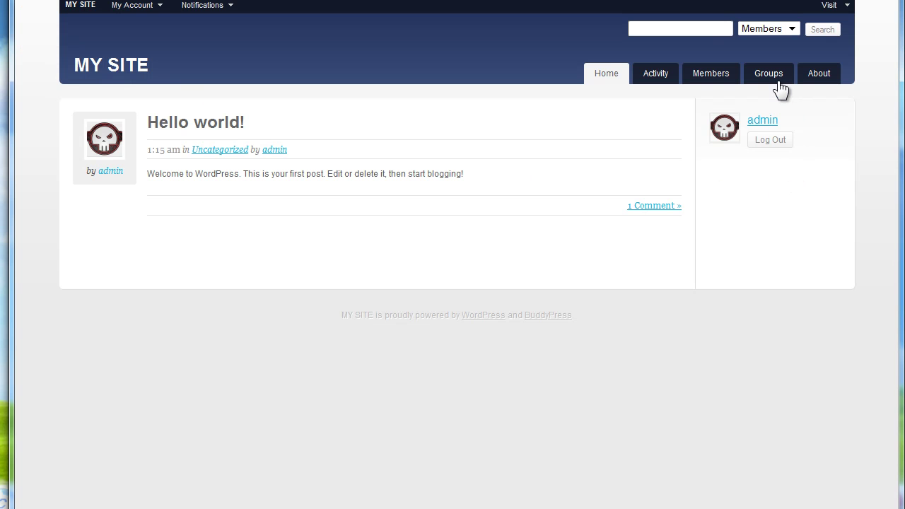
Test the Groups, About and admin profile links from the site's home page, returning to it after each.
{"action": "left_click", "coordinate": [779, 84]}
{"action": "key", "text": "alt+Left"}
{"action": "left_click", "coordinate": [818, 79]}
{"action": "key", "text": "alt+Left"}
{"action": "left_click", "coordinate": [764, 130]}
{"action": "key", "text": "alt+Left"}
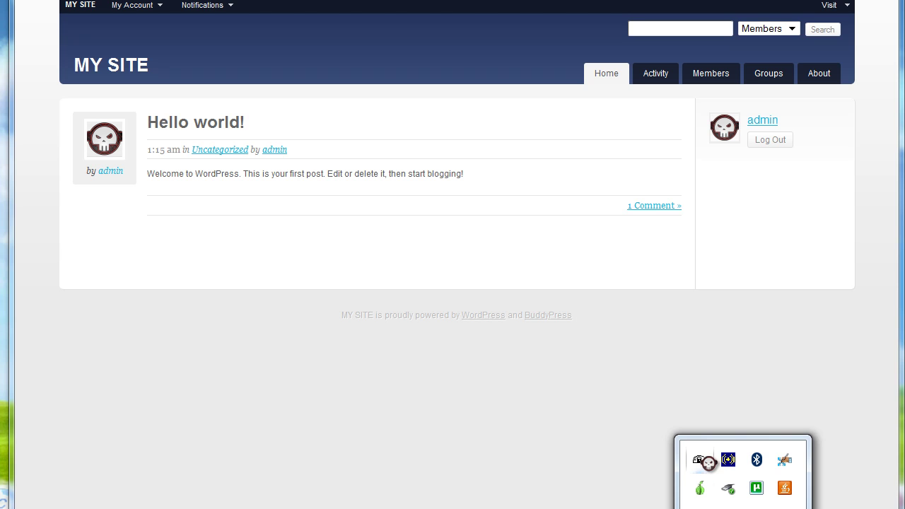
Open Apache's httpd.conf file from WampServer and place the text cursor at the very end of it.
{"action": "left_click", "coordinate": [729, 460]}
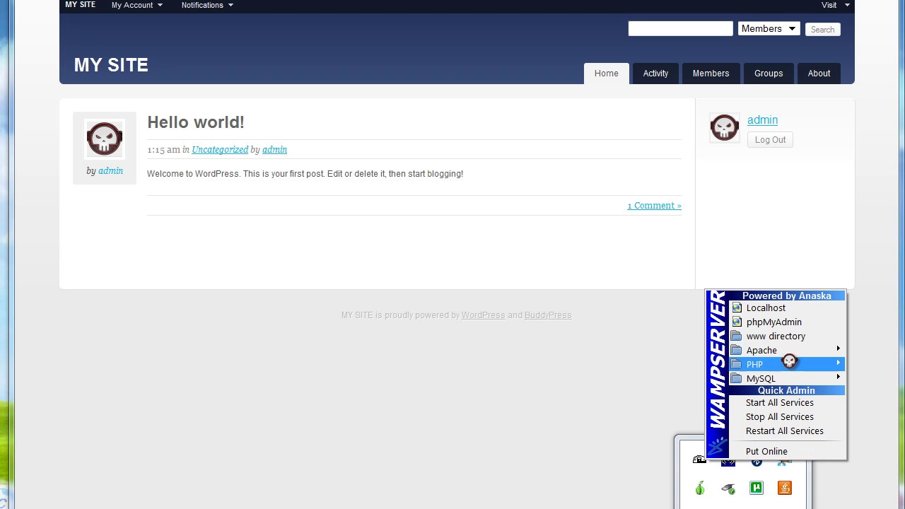
{"action": "mouse_move", "coordinate": [791, 354]}
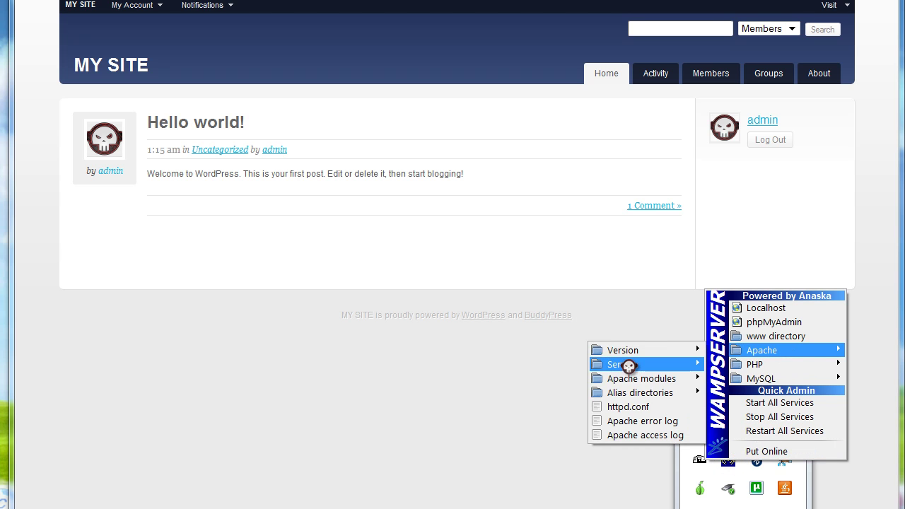
{"action": "left_click", "coordinate": [638, 407]}
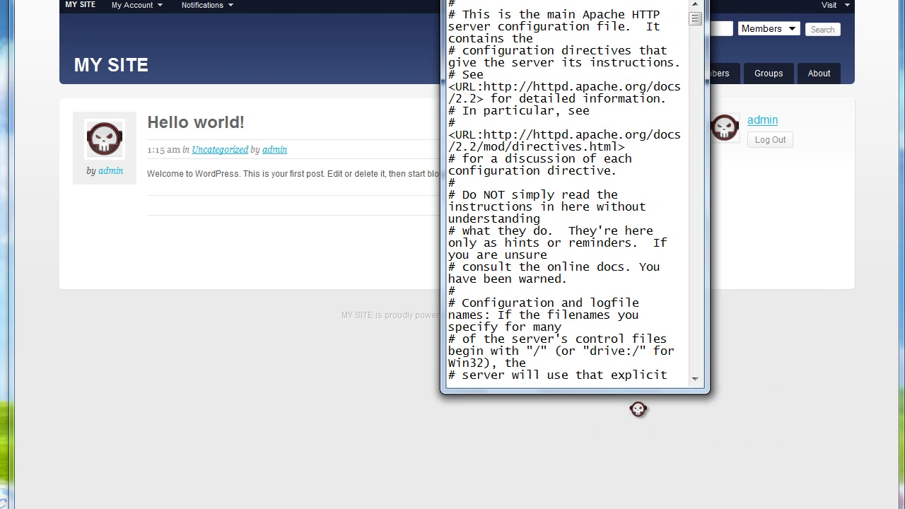
{"action": "scroll", "coordinate": [683, 111], "scroll_direction": "down", "scroll_amount": 9}
{"action": "left_click_drag", "start_coordinate": [695, 28], "coordinate": [687, 371]}
{"action": "left_click", "coordinate": [673, 376]}
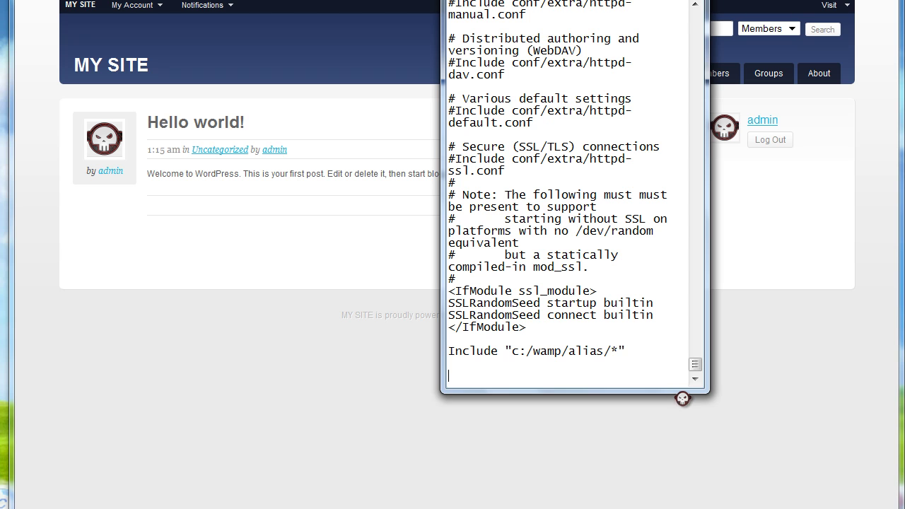
Add the line "LoadModule rewrite_module modules/mod_rewrite.so" at the end of httpd.conf and save the file.
{"action": "type", "text": "LoadModule rewrite_module modules/mod_rewrite.so"}
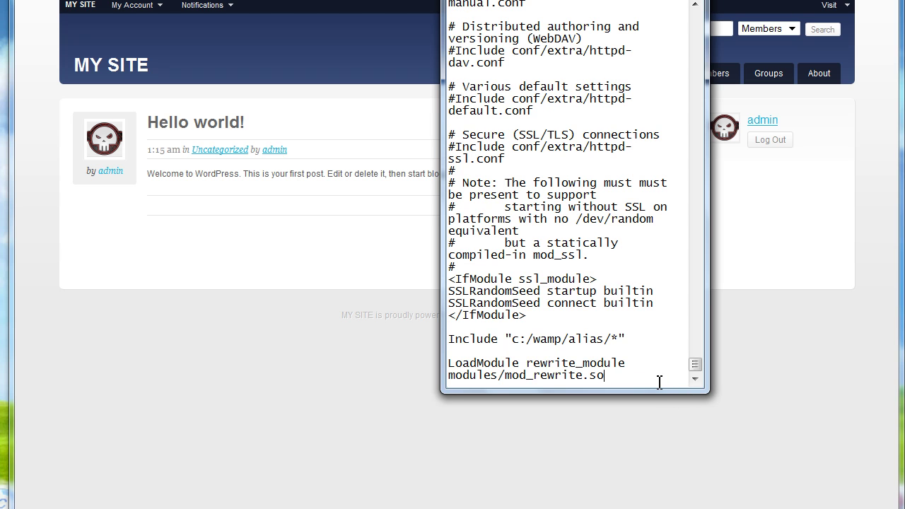
{"action": "left_click_drag", "start_coordinate": [620, 371], "coordinate": [446, 363]}
{"action": "left_click", "coordinate": [615, 377]}
{"action": "key", "text": "alt+f"}
{"action": "left_click", "coordinate": [475, 37]}
{"action": "key", "text": "alt+f"}
{"action": "left_click", "coordinate": [470, 35]}
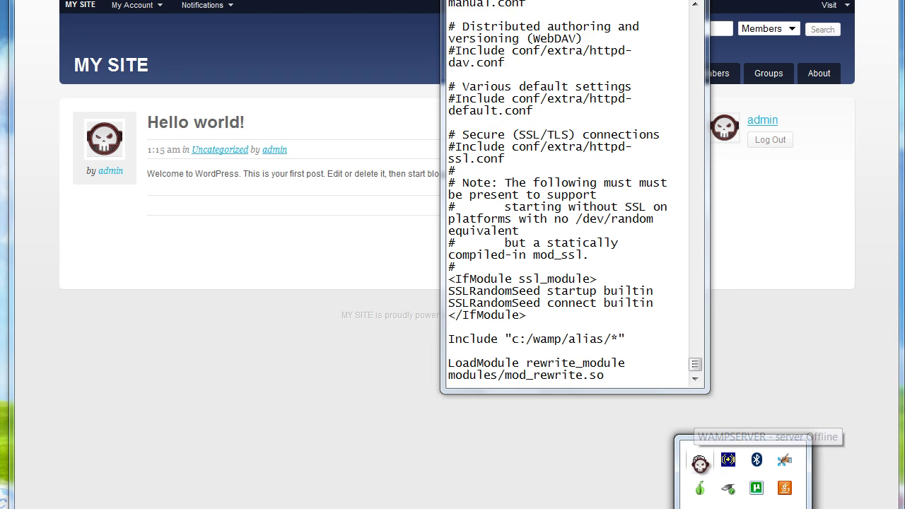
Restart all WampServer services, close httpd.conf and check the server's status.
{"action": "right_click", "coordinate": [699, 464]}
{"action": "left_click", "coordinate": [700, 463]}
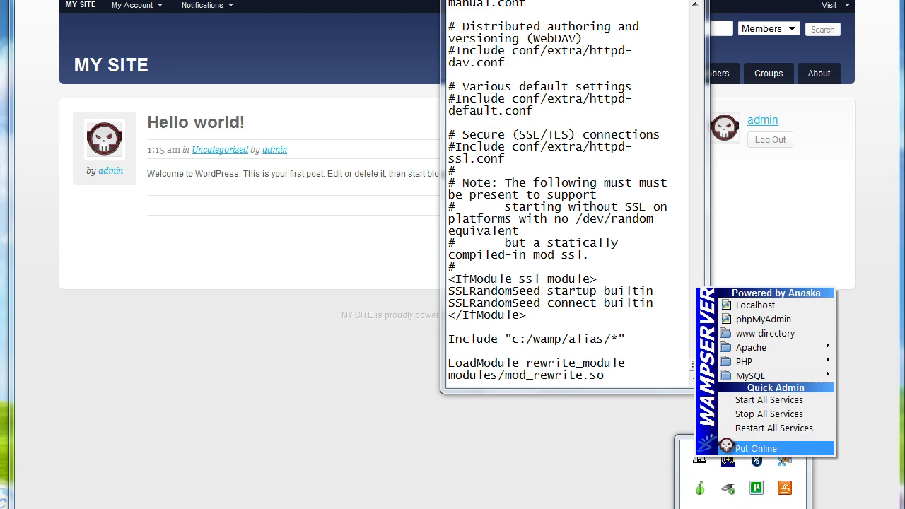
{"action": "left_click", "coordinate": [760, 426]}
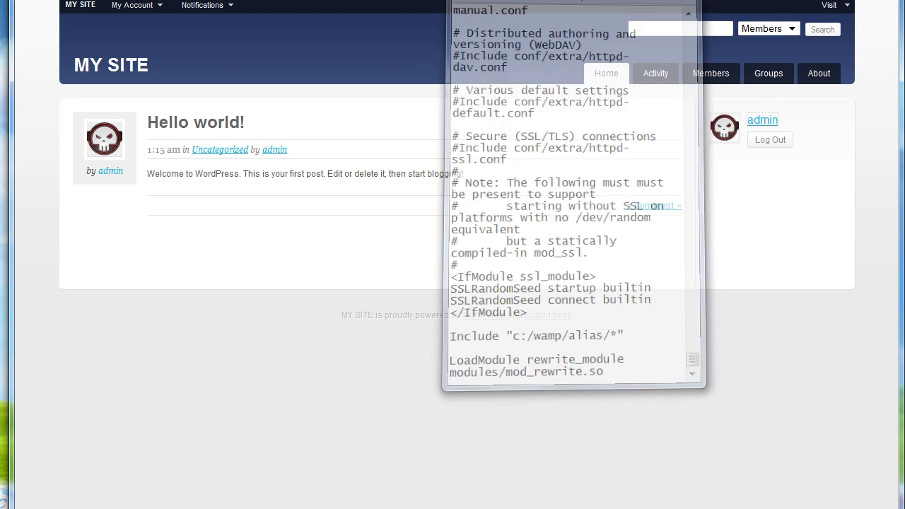
{"action": "left_click", "coordinate": [742, 508]}
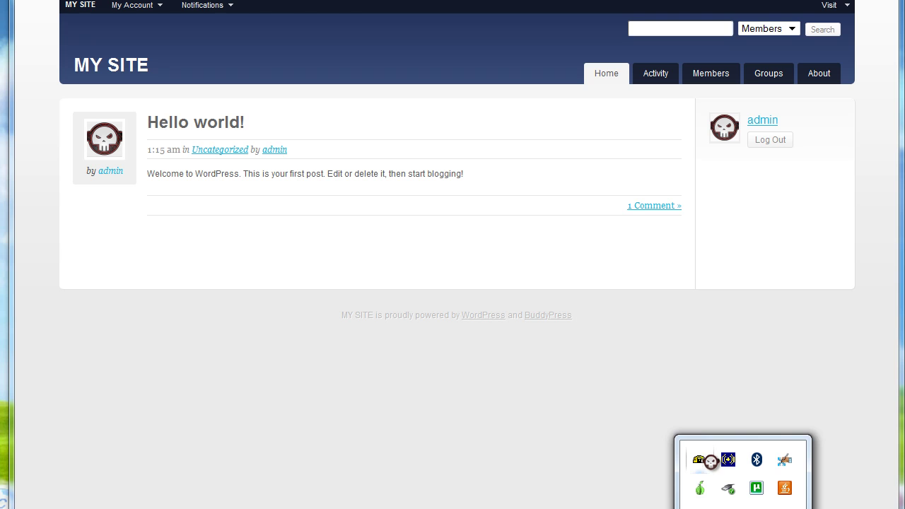
{"action": "left_click_drag", "start_coordinate": [717, 464], "coordinate": [283, 177]}
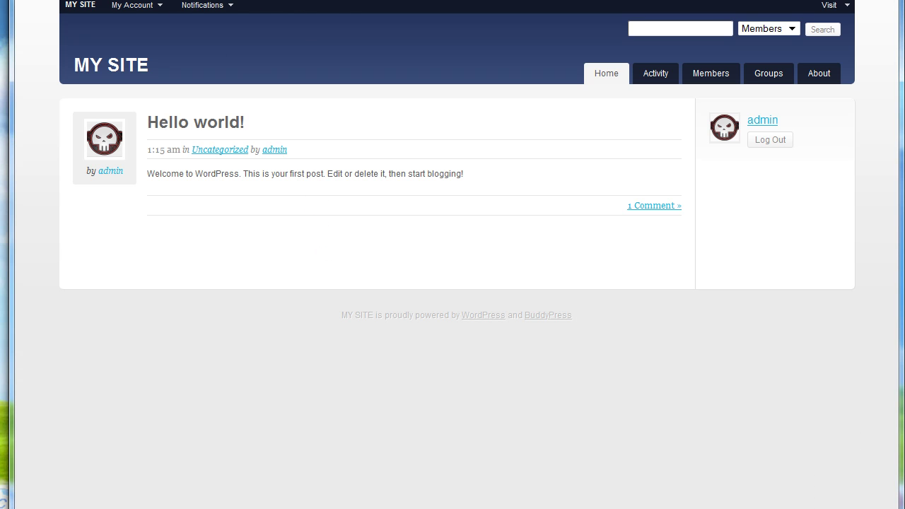
Check the site's Activity, Members, Groups and About pages and the admin profile.
{"action": "left_click_drag", "start_coordinate": [283, 177], "coordinate": [692, 84]}
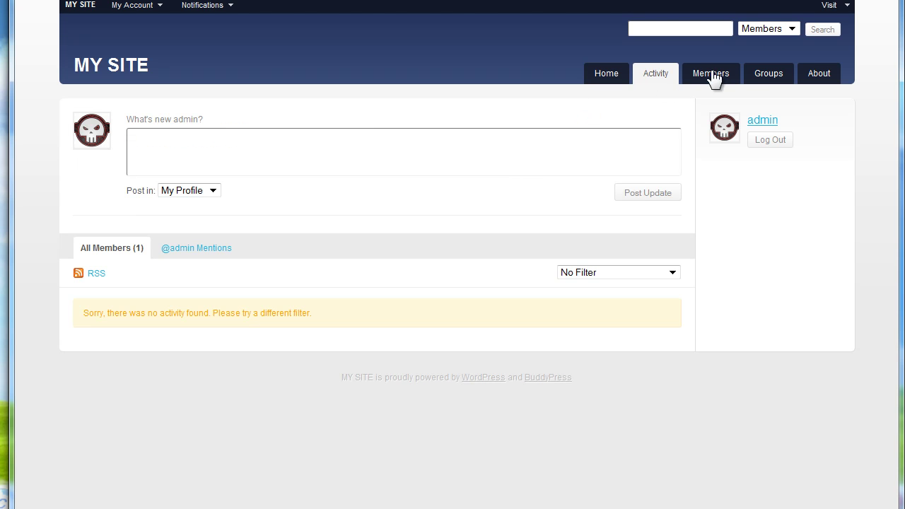
{"action": "left_click", "coordinate": [711, 78]}
{"action": "left_click", "coordinate": [766, 75]}
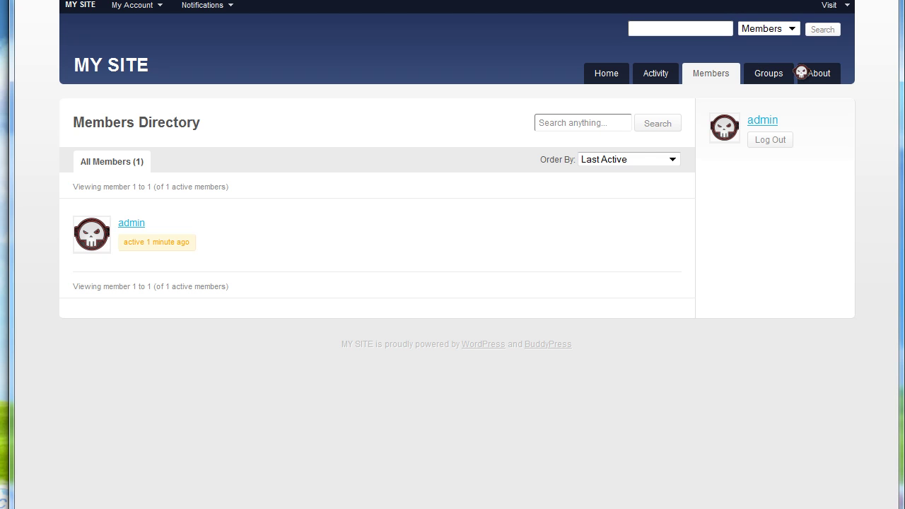
{"action": "left_click_drag", "start_coordinate": [601, 63], "coordinate": [821, 77]}
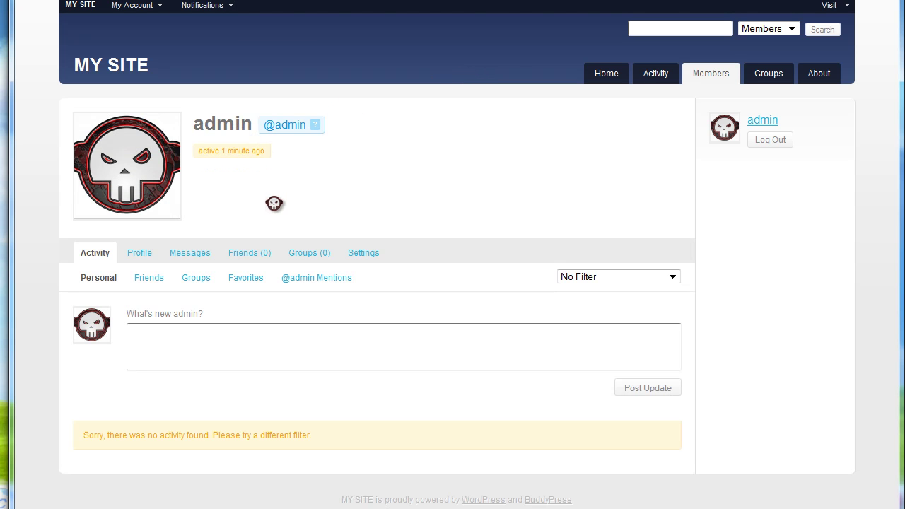
{"action": "left_click", "coordinate": [117, 7]}
Show the desktop and look over the commands WampServer offers, including Put Online, without running any.
{"action": "key", "text": "super+d"}
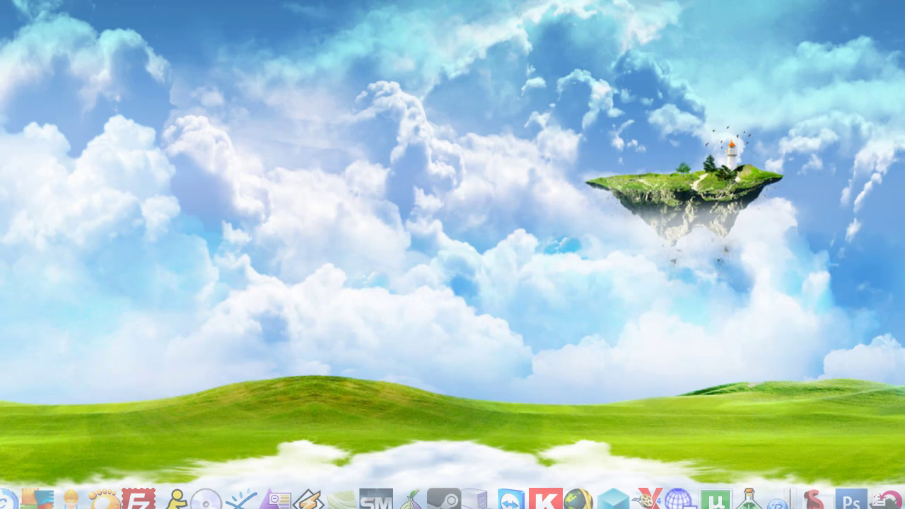
{"action": "left_click", "coordinate": [677, 499]}
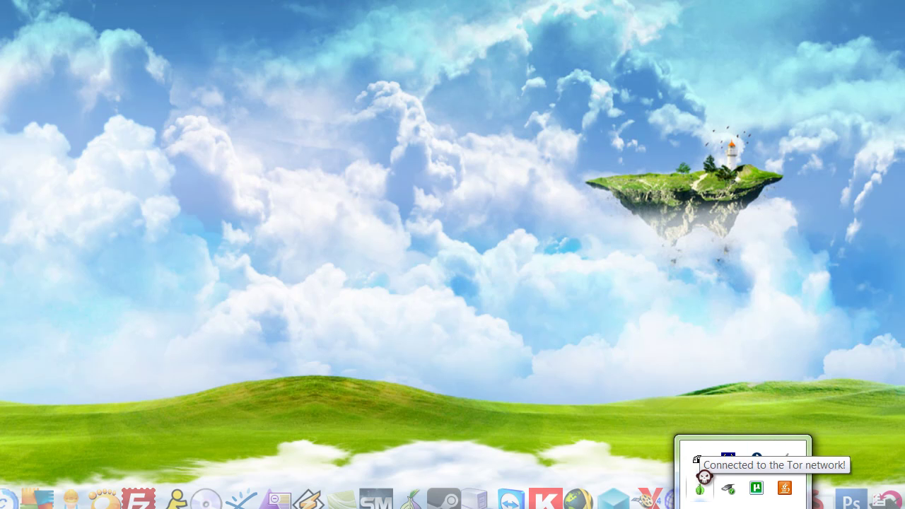
{"action": "left_click", "coordinate": [700, 463]}
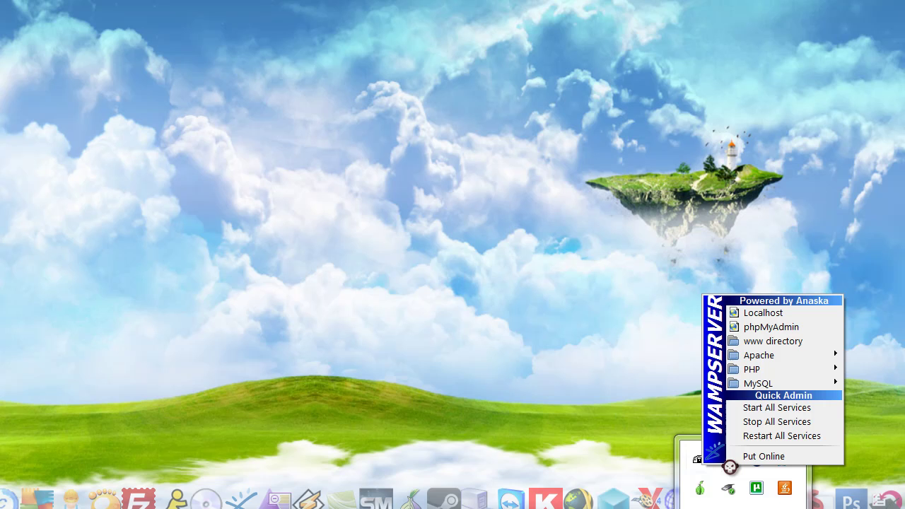
{"action": "left_click", "coordinate": [202, 338]}
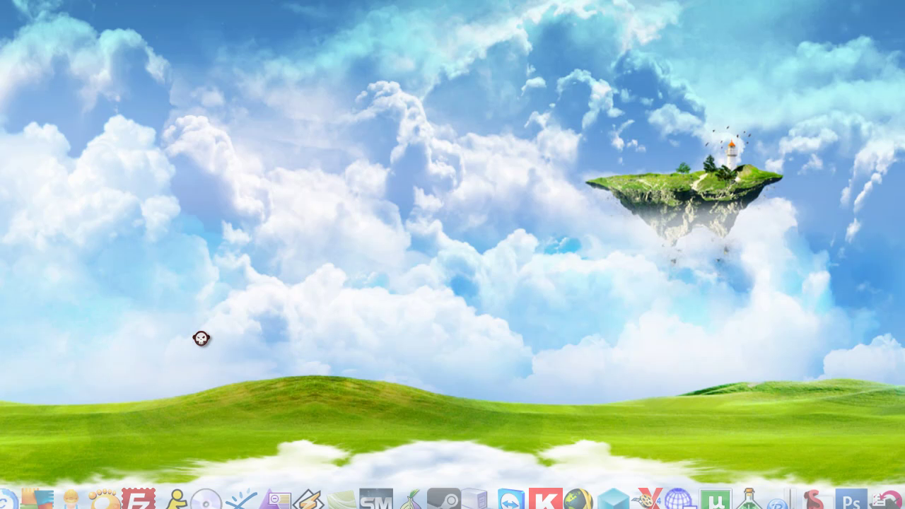